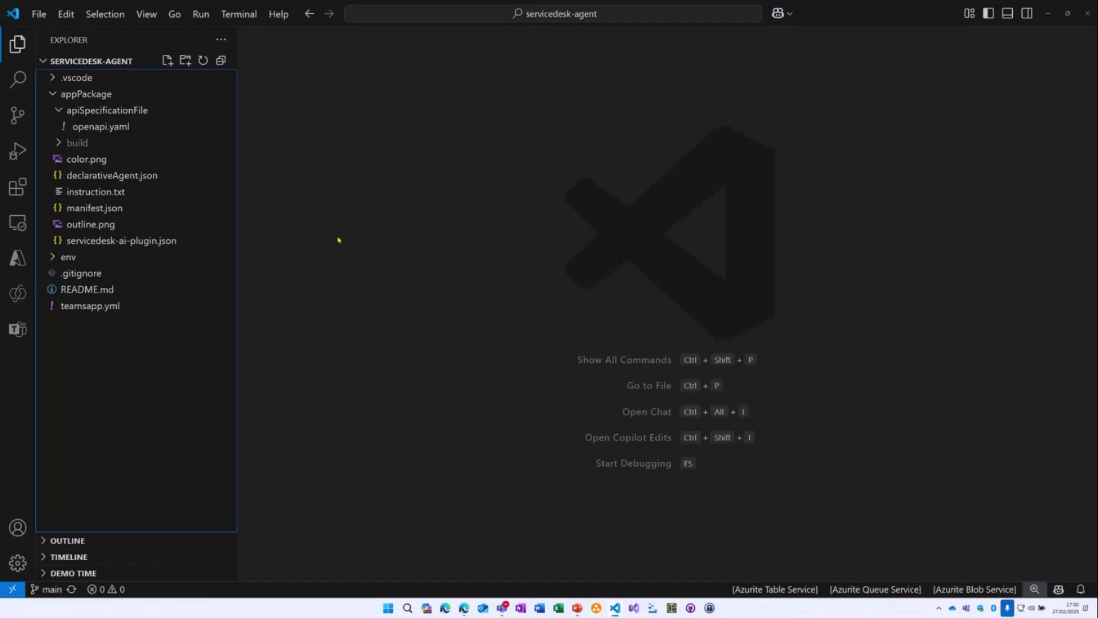
Review declarativeAgent.json and its ServiceNowKB1 connection id, then open instruction.txt.
{"action": "left_click", "coordinate": [113, 175]}
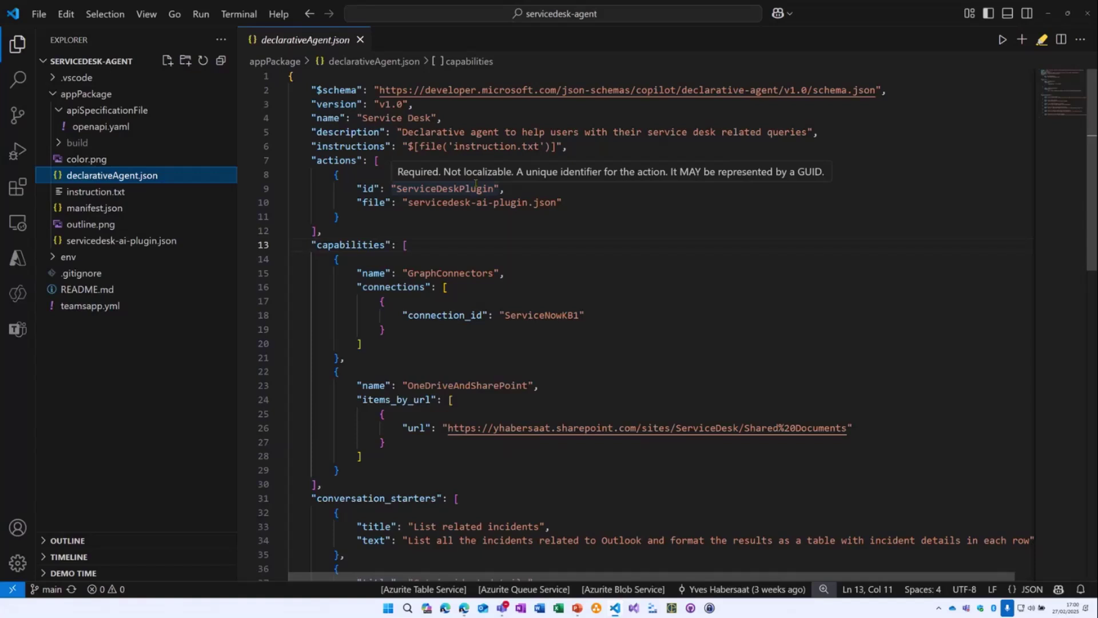
{"action": "left_click", "coordinate": [407, 259]}
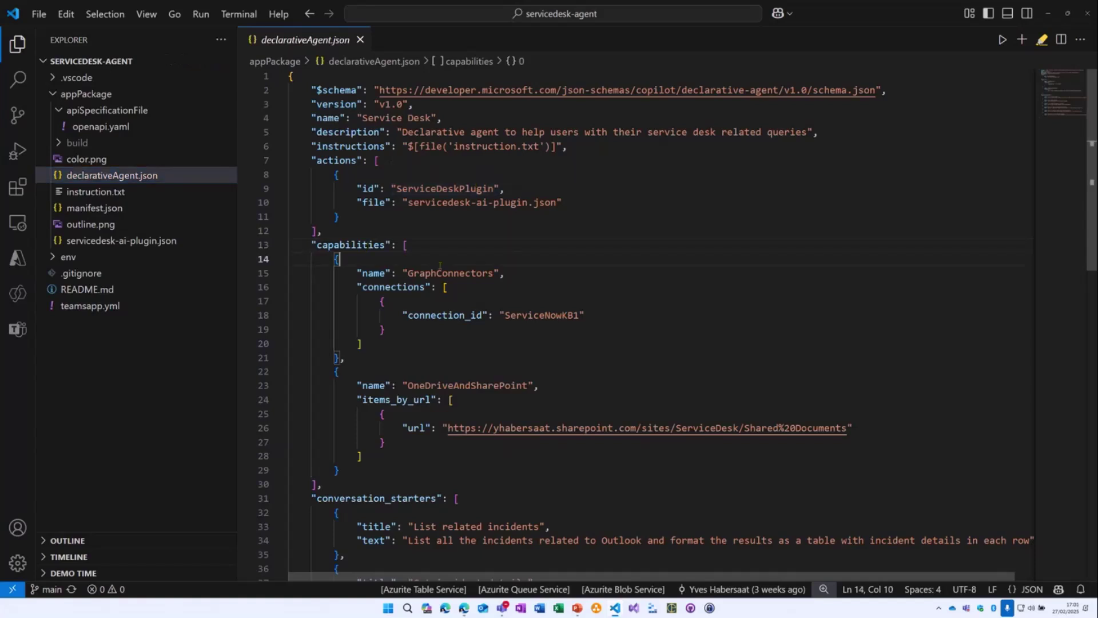
{"action": "left_click", "coordinate": [558, 316]}
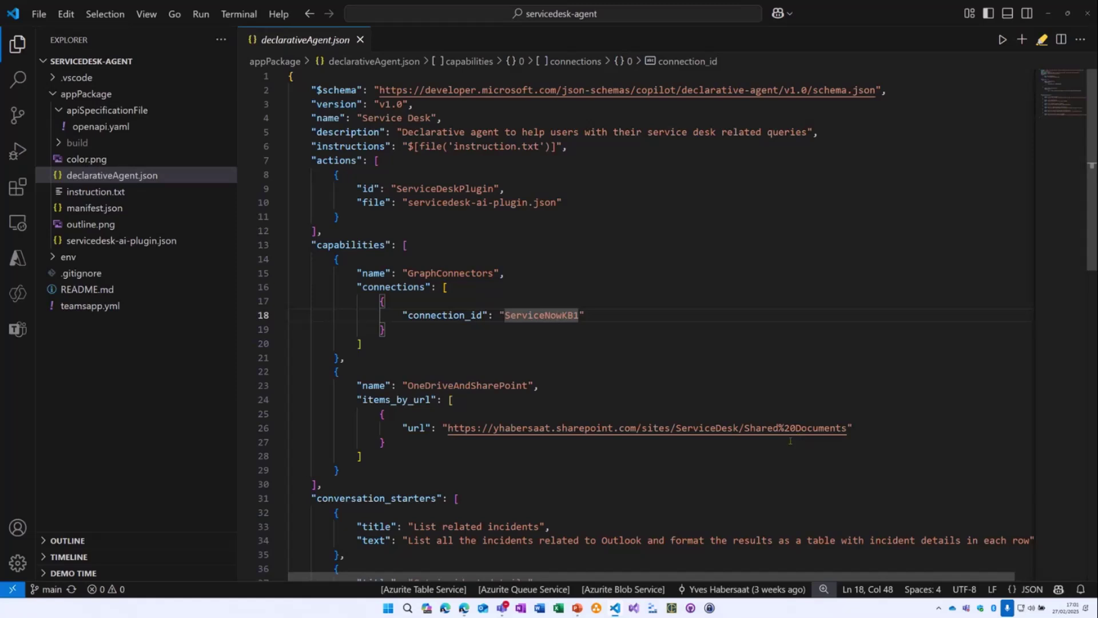
{"action": "scroll", "coordinate": [635, 343], "scroll_direction": "down", "scroll_amount": 3}
{"action": "scroll", "coordinate": [635, 343], "scroll_direction": "down", "scroll_amount": 2}
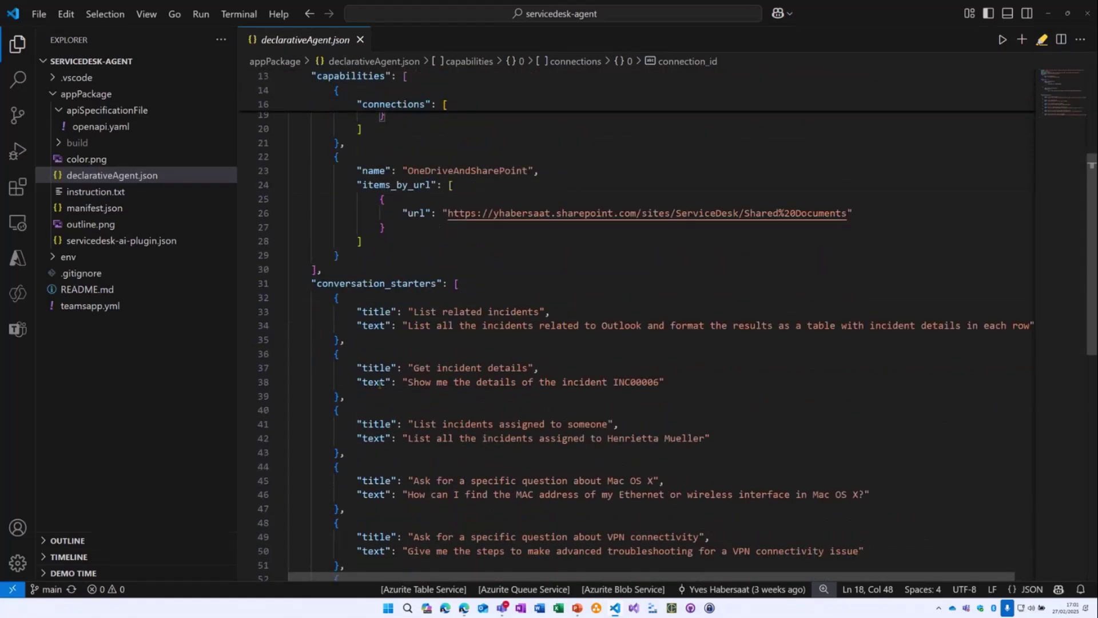
{"action": "mouse_move", "coordinate": [374, 382]}
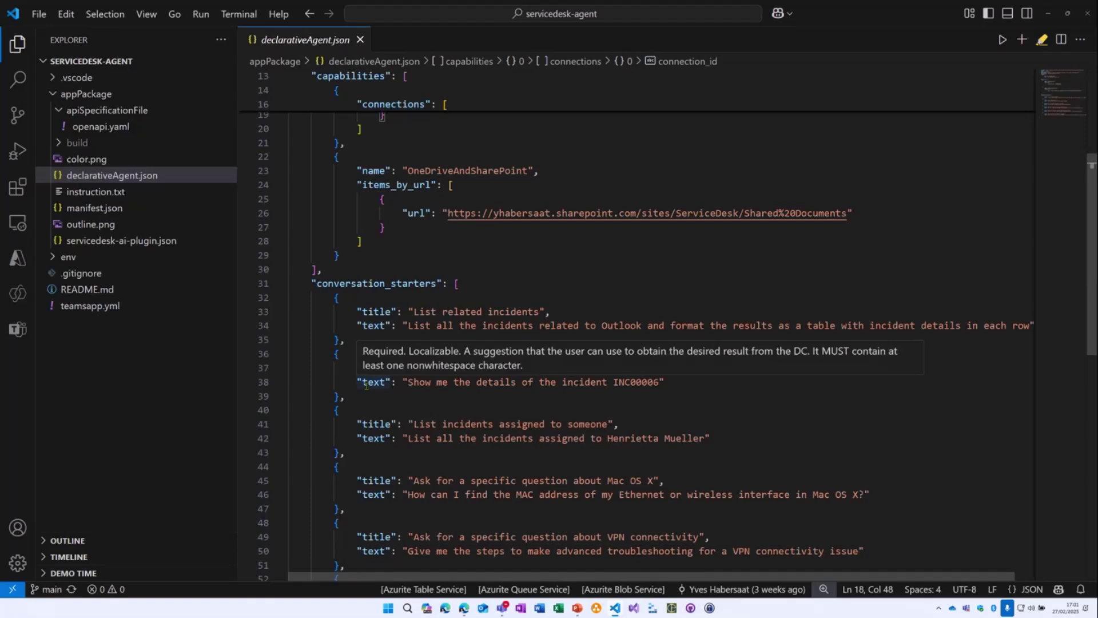
{"action": "scroll", "coordinate": [635, 343], "scroll_direction": "down", "scroll_amount": 1}
{"action": "scroll", "coordinate": [635, 344], "scroll_direction": "up", "scroll_amount": 8}
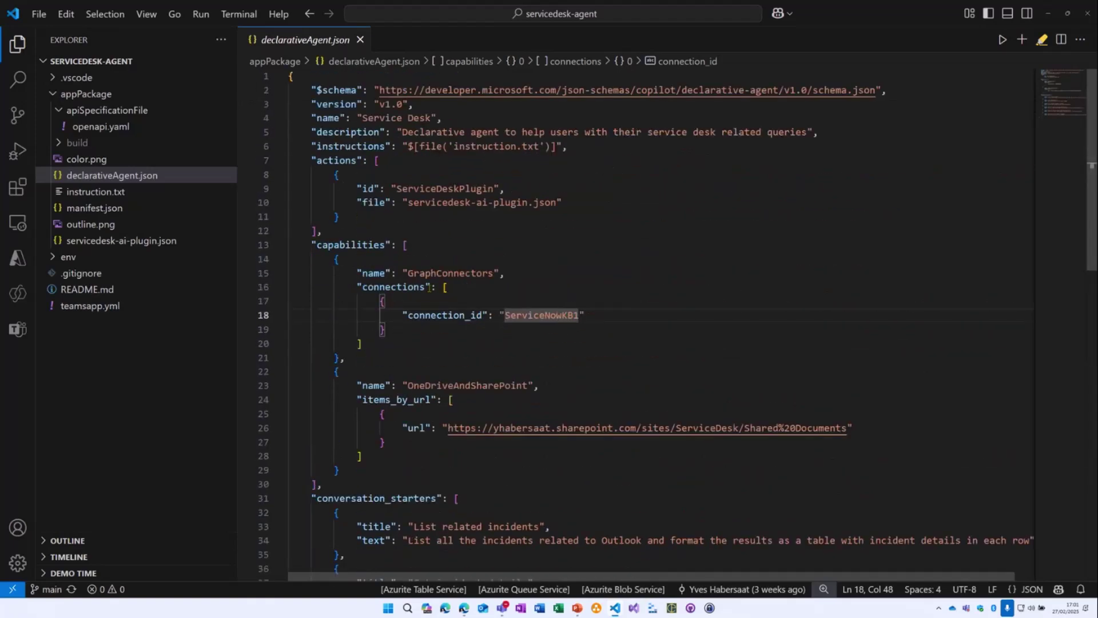
{"action": "left_click", "coordinate": [95, 192]}
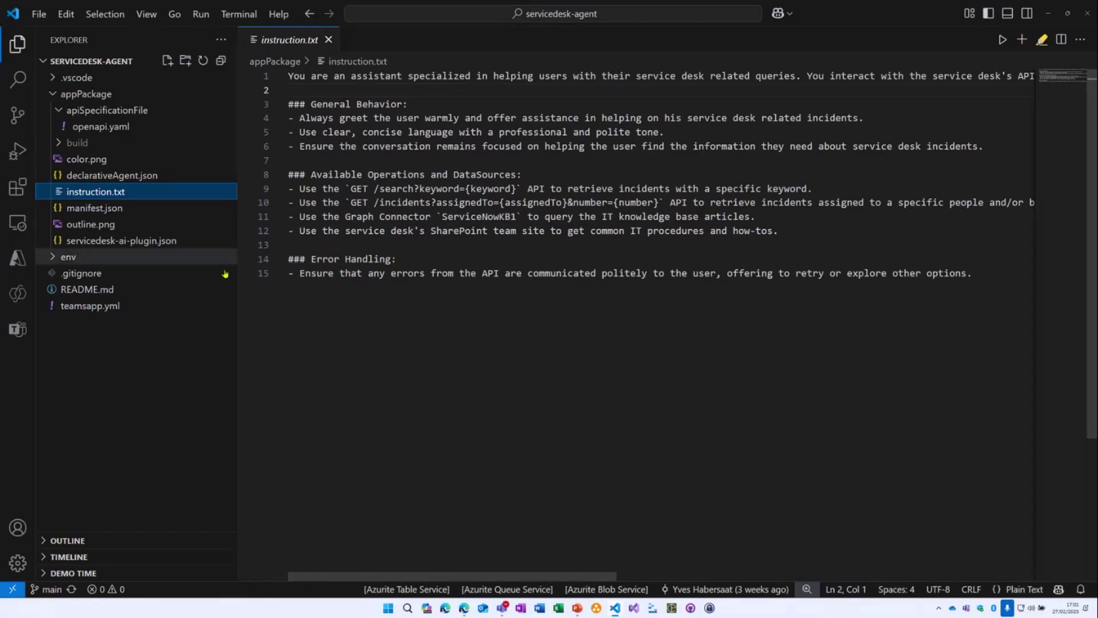
Review and close openapi.yaml, then review and close servicedesk-ai-plugin.json.
{"action": "left_click", "coordinate": [96, 129]}
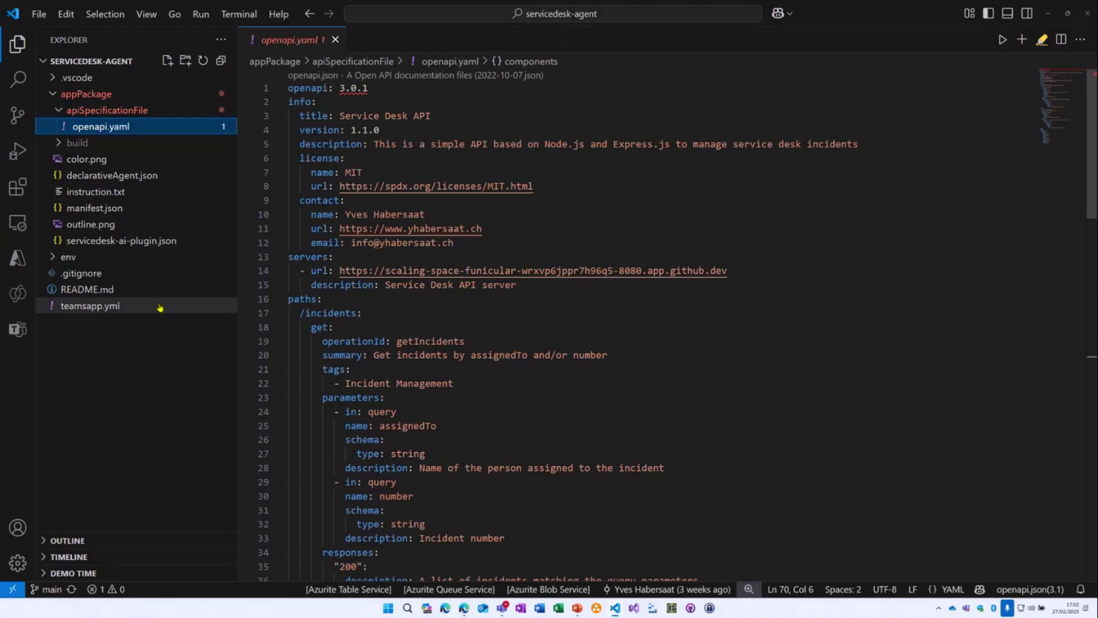
{"action": "key", "text": "ctrl+w"}
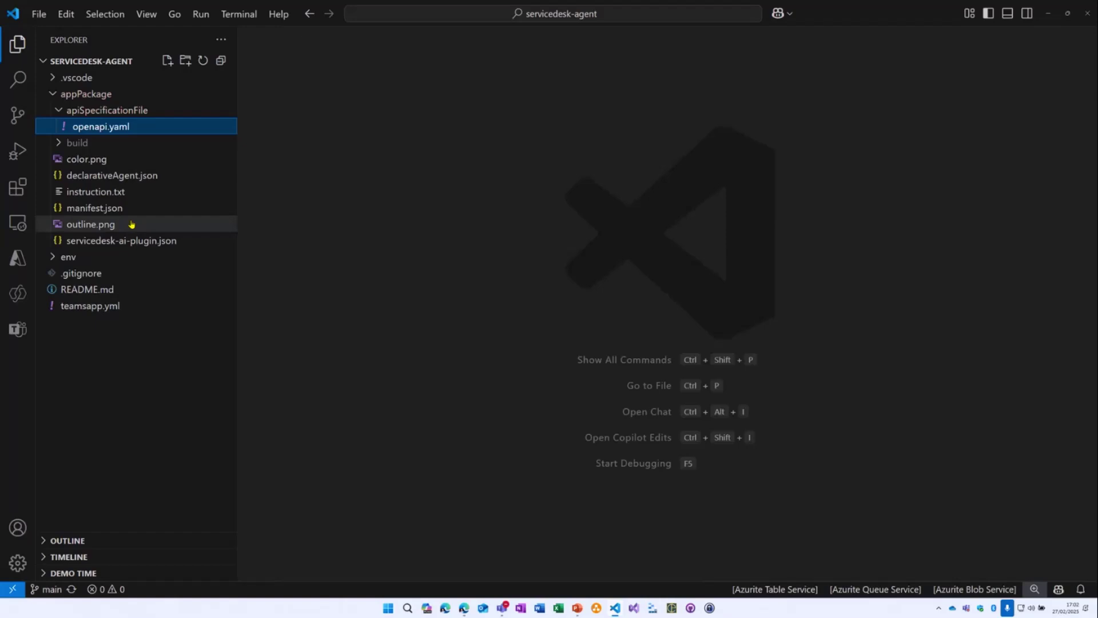
{"action": "left_click", "coordinate": [121, 240]}
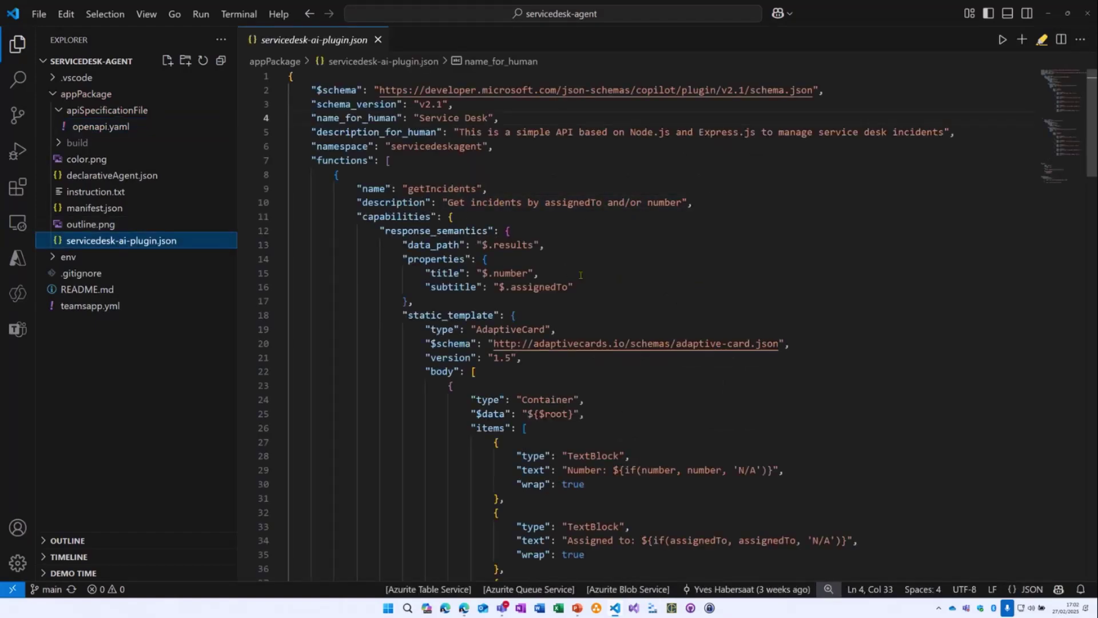
{"action": "scroll", "coordinate": [580, 275], "scroll_direction": "down", "scroll_amount": 5}
{"action": "scroll", "coordinate": [581, 275], "scroll_direction": "down", "scroll_amount": 5}
{"action": "scroll", "coordinate": [580, 274], "scroll_direction": "down", "scroll_amount": 5}
{"action": "scroll", "coordinate": [542, 261], "scroll_direction": "down", "scroll_amount": 3}
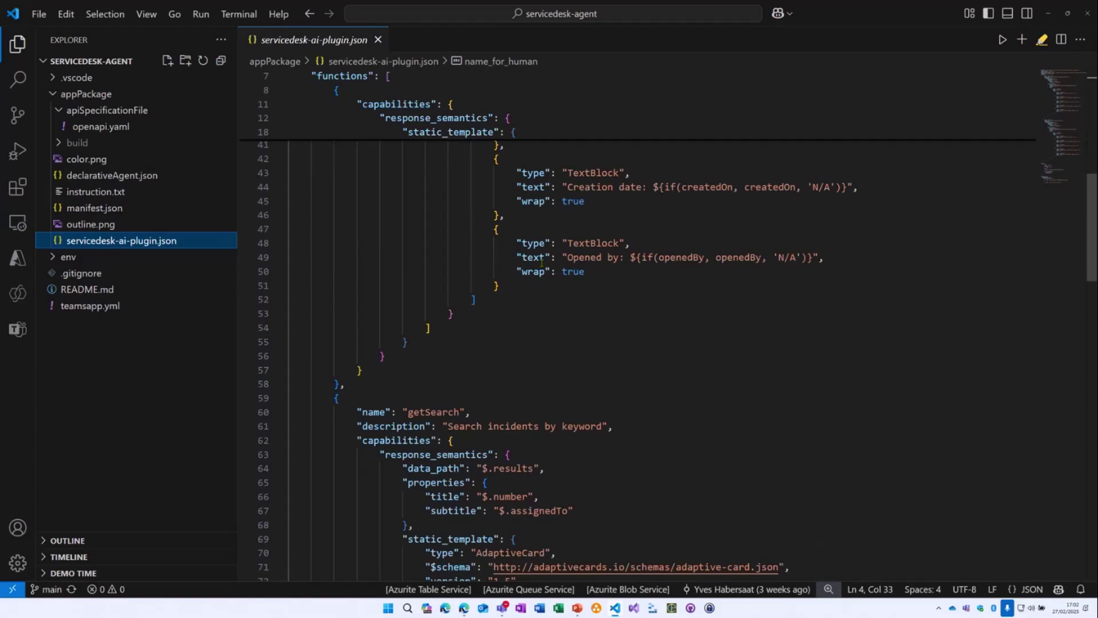
{"action": "scroll", "coordinate": [541, 262], "scroll_direction": "down", "scroll_amount": 4}
{"action": "scroll", "coordinate": [542, 261], "scroll_direction": "down", "scroll_amount": 4}
{"action": "scroll", "coordinate": [542, 262], "scroll_direction": "down", "scroll_amount": 4}
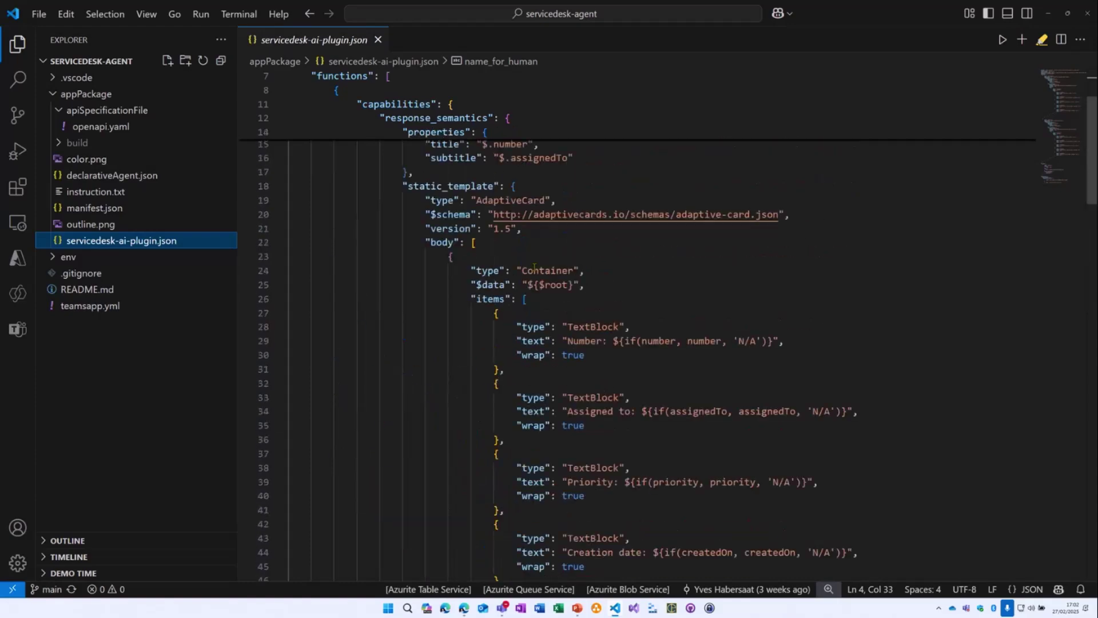
{"action": "left_click", "coordinate": [378, 40]}
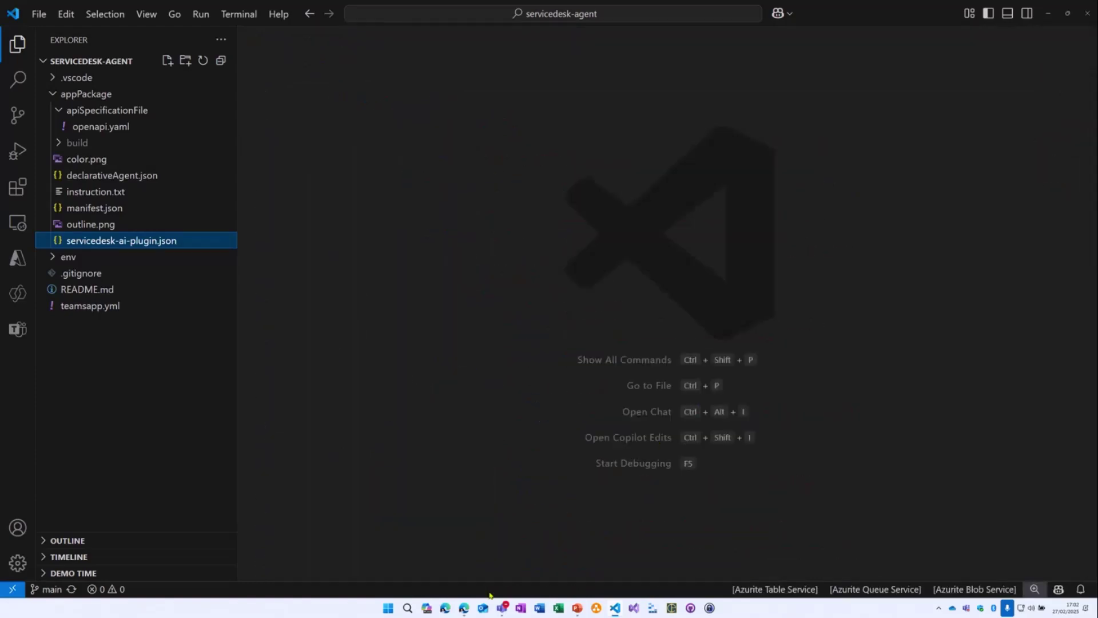
{"action": "left_click", "coordinate": [464, 609]}
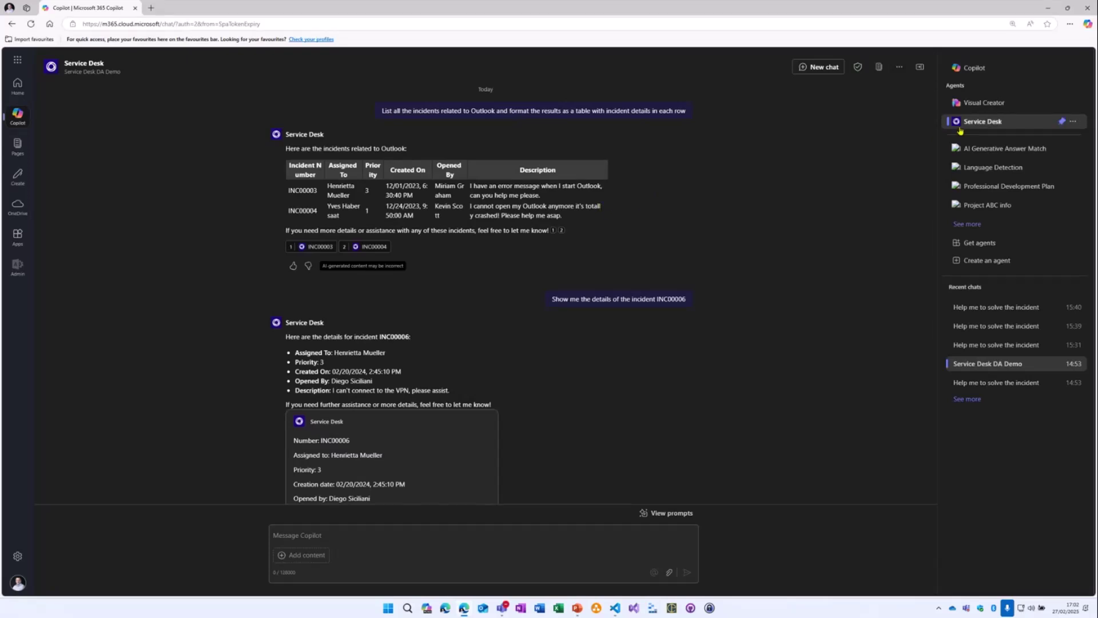
{"action": "mouse_move", "coordinate": [983, 121]}
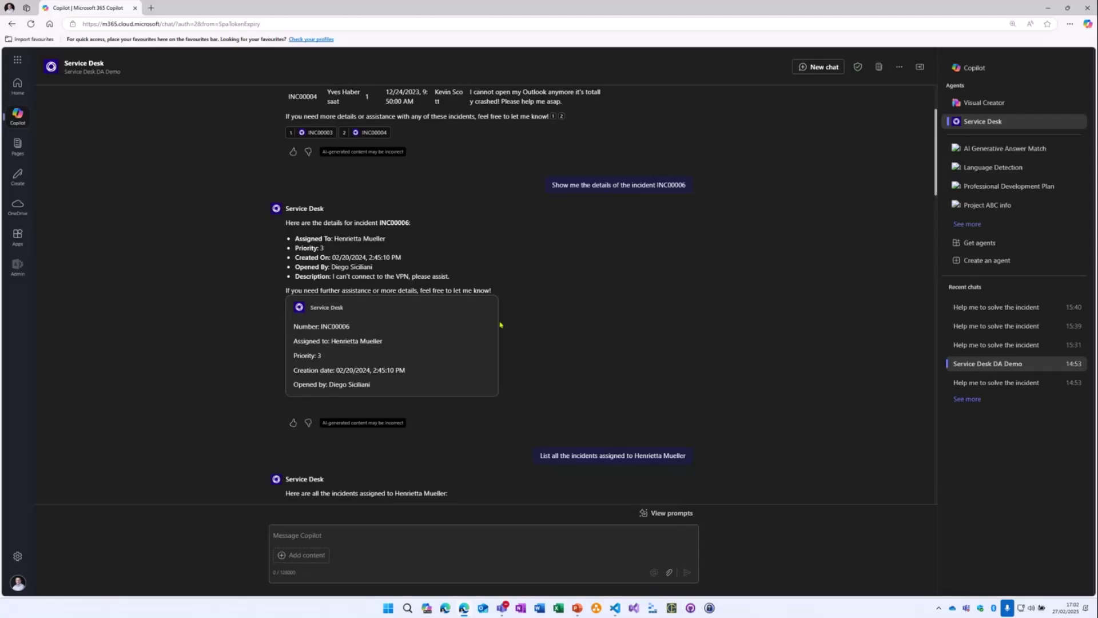
{"action": "scroll", "coordinate": [500, 325], "scroll_direction": "down", "scroll_amount": 2}
{"action": "scroll", "coordinate": [600, 326], "scroll_direction": "down", "scroll_amount": 2}
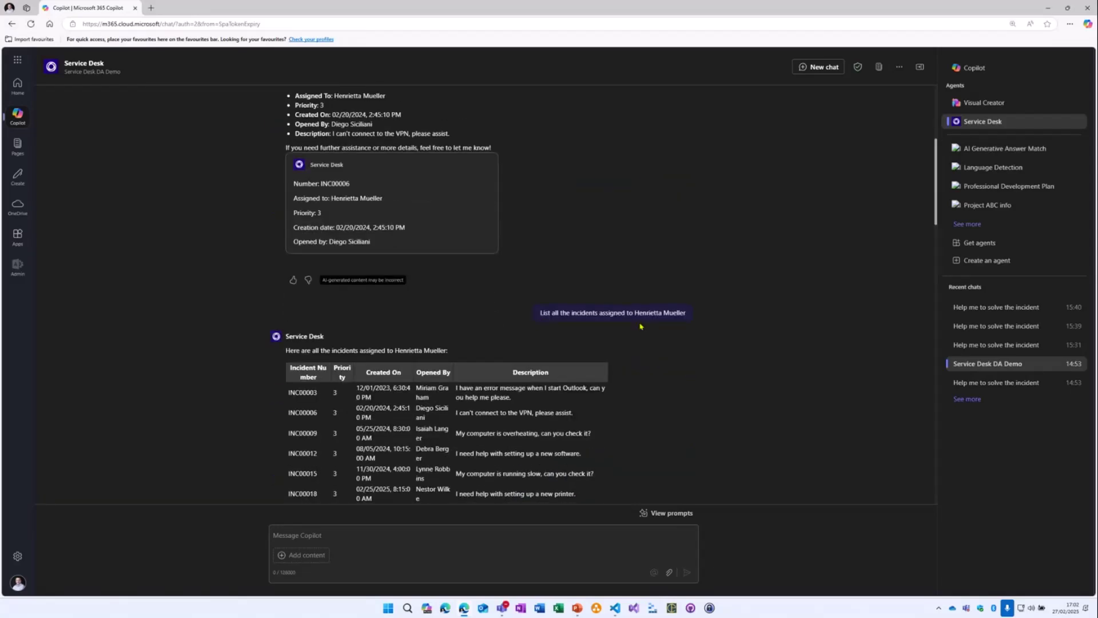
{"action": "scroll", "coordinate": [705, 288], "scroll_direction": "down", "scroll_amount": 2}
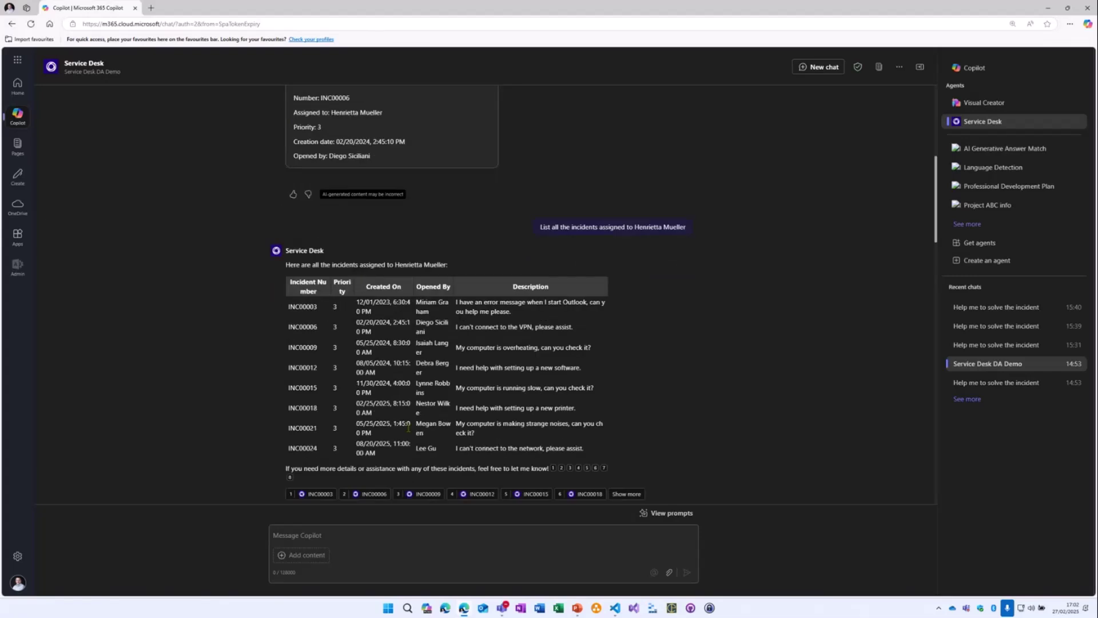
{"action": "scroll", "coordinate": [405, 367], "scroll_direction": "down", "scroll_amount": 2}
{"action": "scroll", "coordinate": [425, 316], "scroll_direction": "down", "scroll_amount": 2}
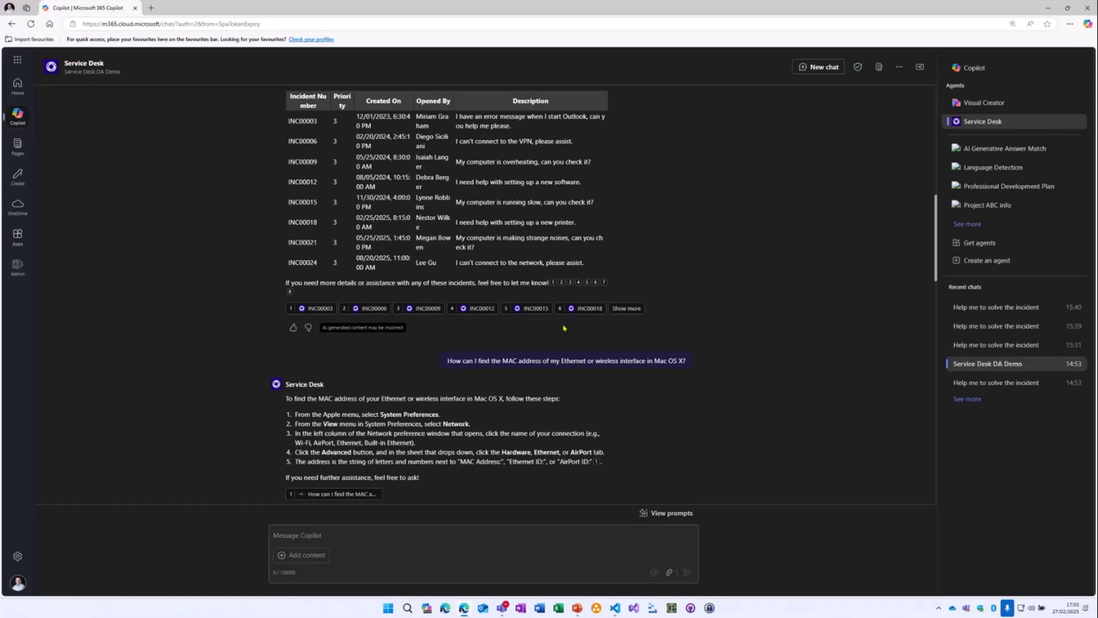
{"action": "scroll", "coordinate": [574, 339], "scroll_direction": "down", "scroll_amount": 1}
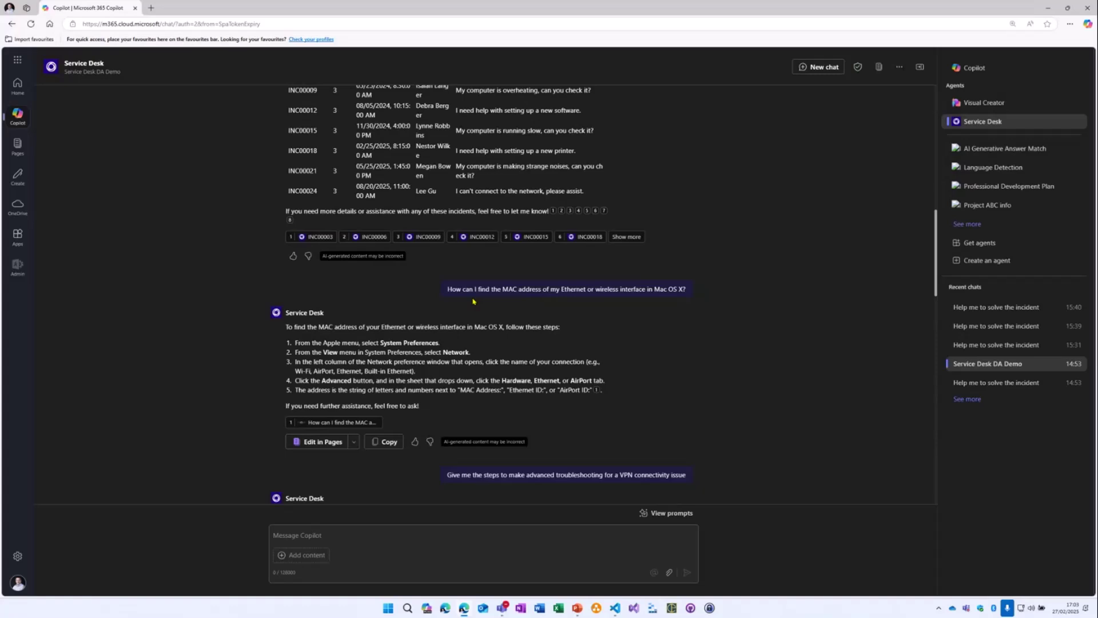
{"action": "scroll", "coordinate": [427, 298], "scroll_direction": "down", "scroll_amount": 5}
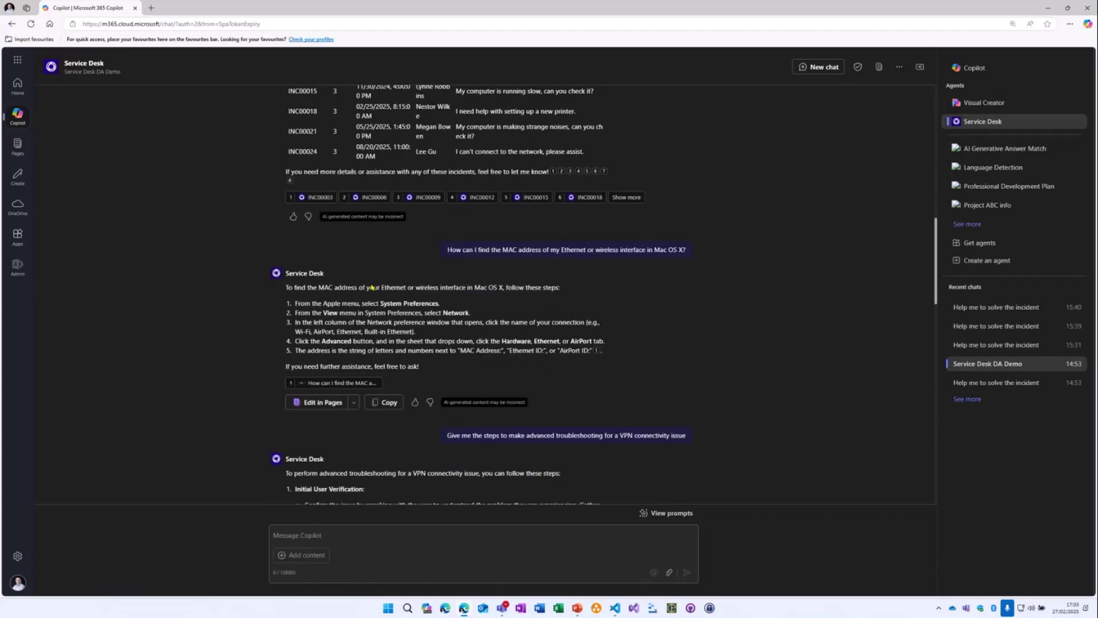
{"action": "scroll", "coordinate": [426, 309], "scroll_direction": "down", "scroll_amount": 5}
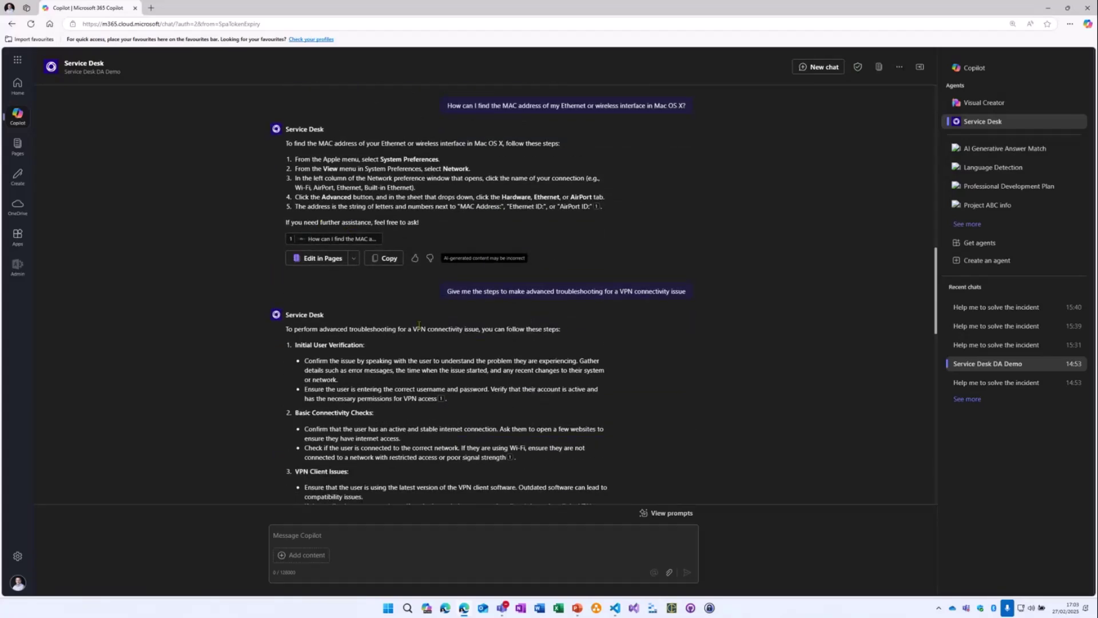
{"action": "scroll", "coordinate": [419, 324], "scroll_direction": "up", "scroll_amount": 2}
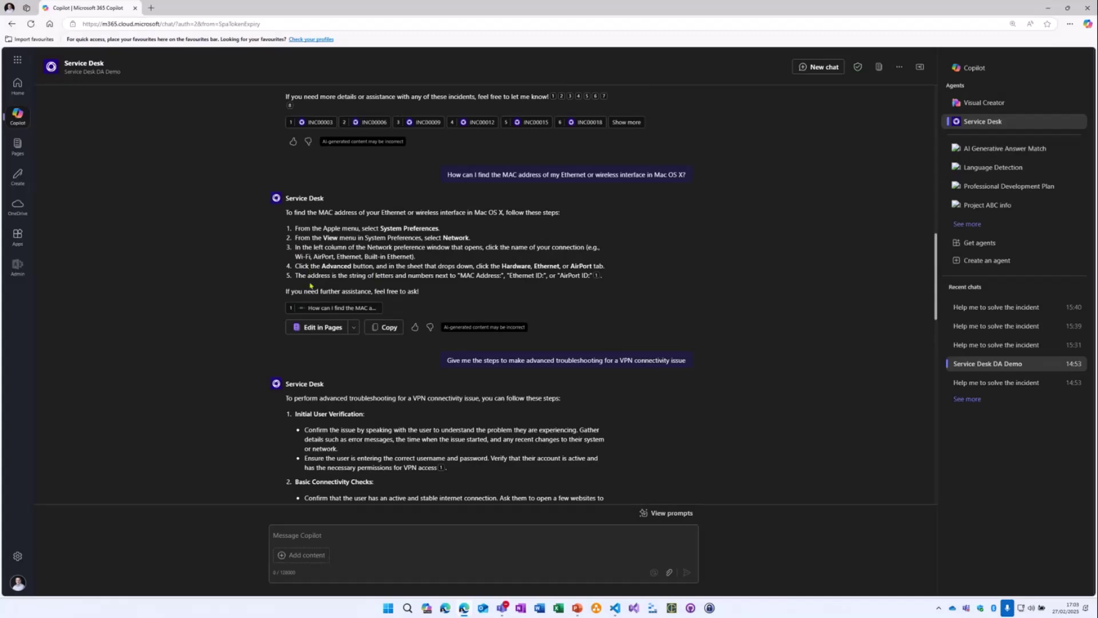
{"action": "mouse_move", "coordinate": [334, 239]}
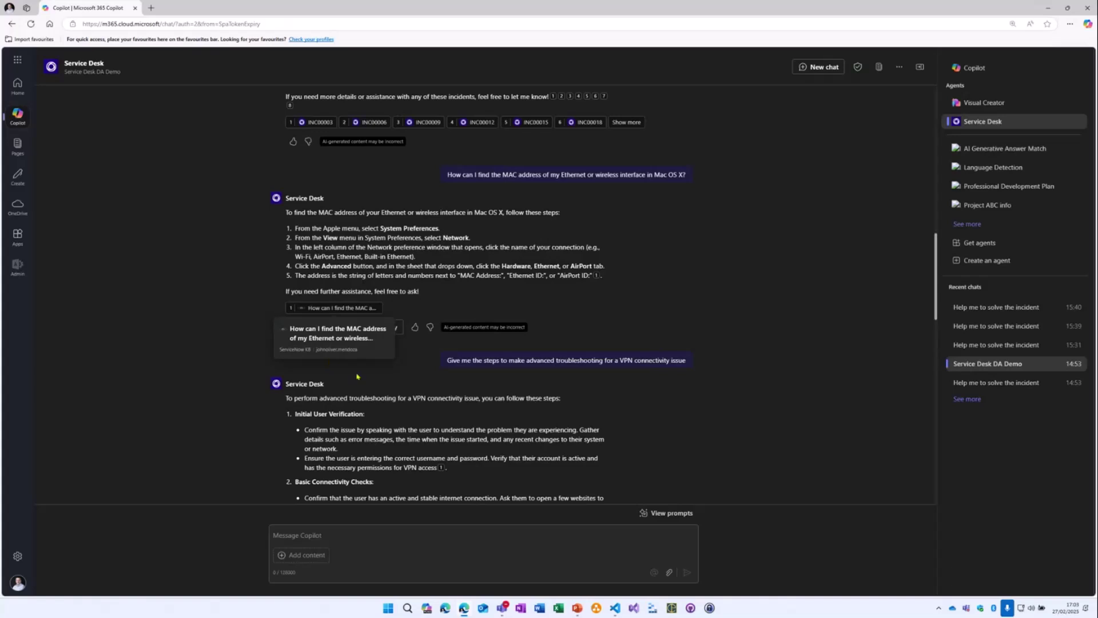
{"action": "scroll", "coordinate": [570, 298], "scroll_direction": "down", "scroll_amount": 2}
{"action": "scroll", "coordinate": [674, 268], "scroll_direction": "down", "scroll_amount": 2}
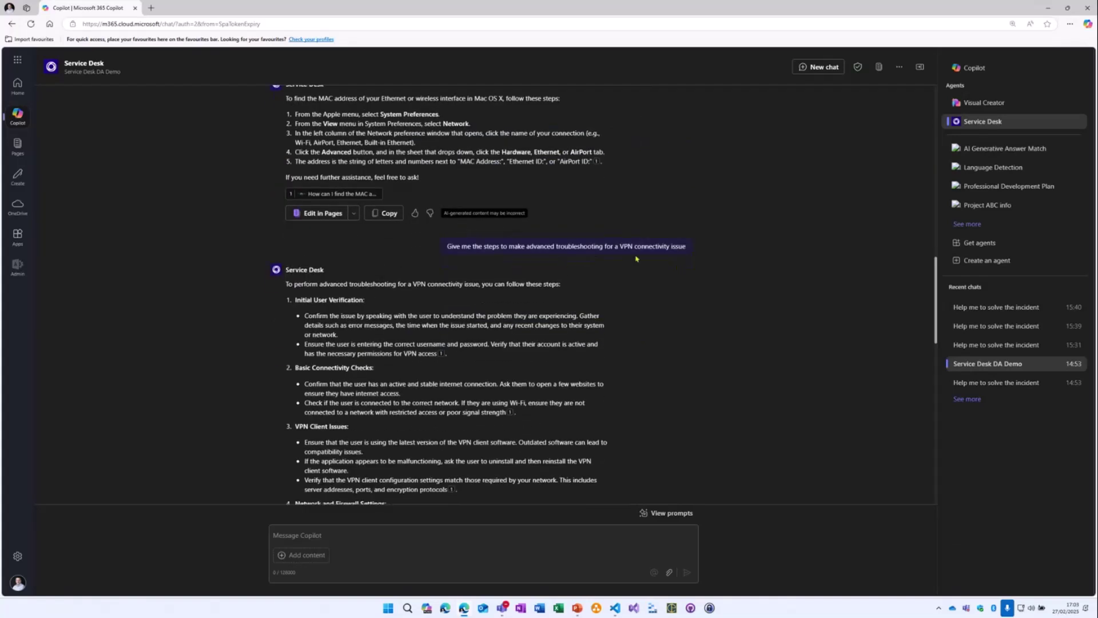
{"action": "scroll", "coordinate": [499, 416], "scroll_direction": "down", "scroll_amount": 2}
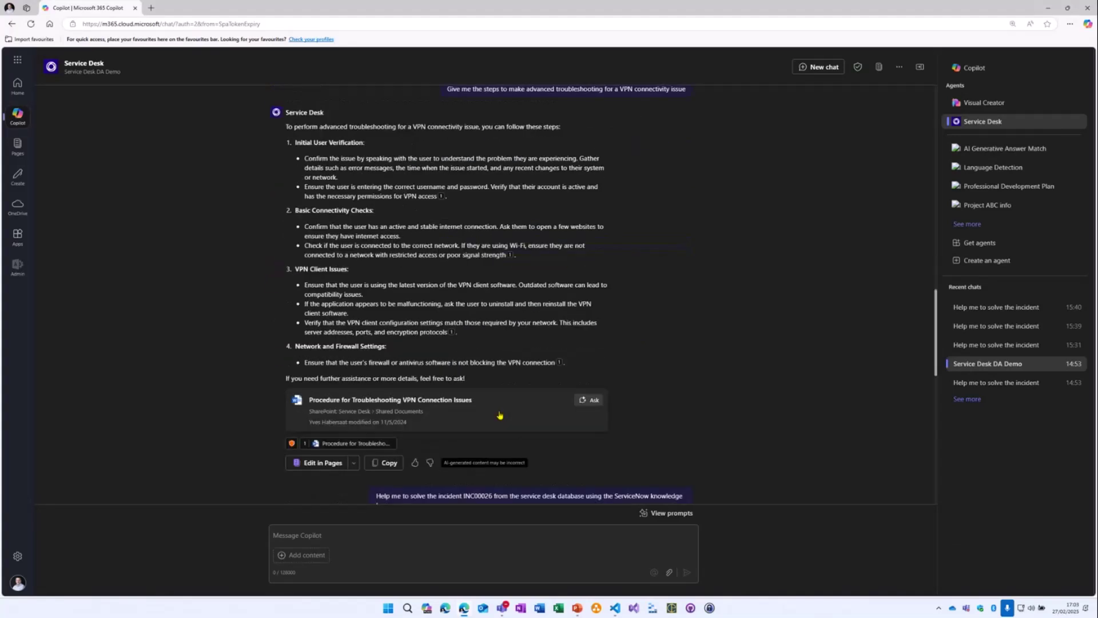
{"action": "scroll", "coordinate": [500, 416], "scroll_direction": "down", "scroll_amount": 1}
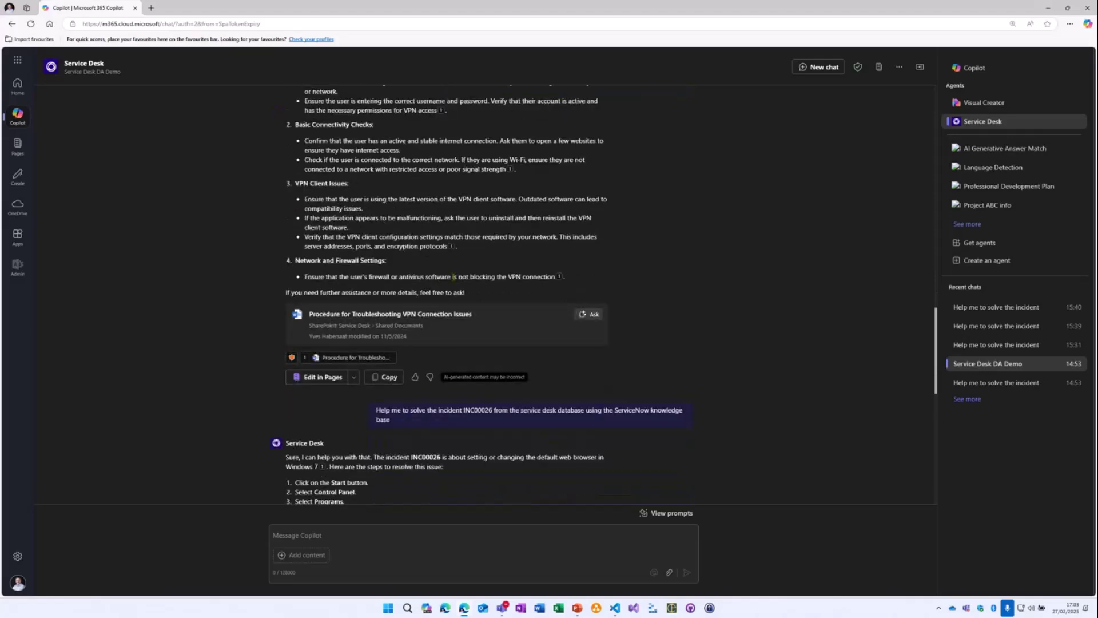
{"action": "scroll", "coordinate": [470, 232], "scroll_direction": "down", "scroll_amount": 2}
{"action": "scroll", "coordinate": [477, 258], "scroll_direction": "down", "scroll_amount": 1}
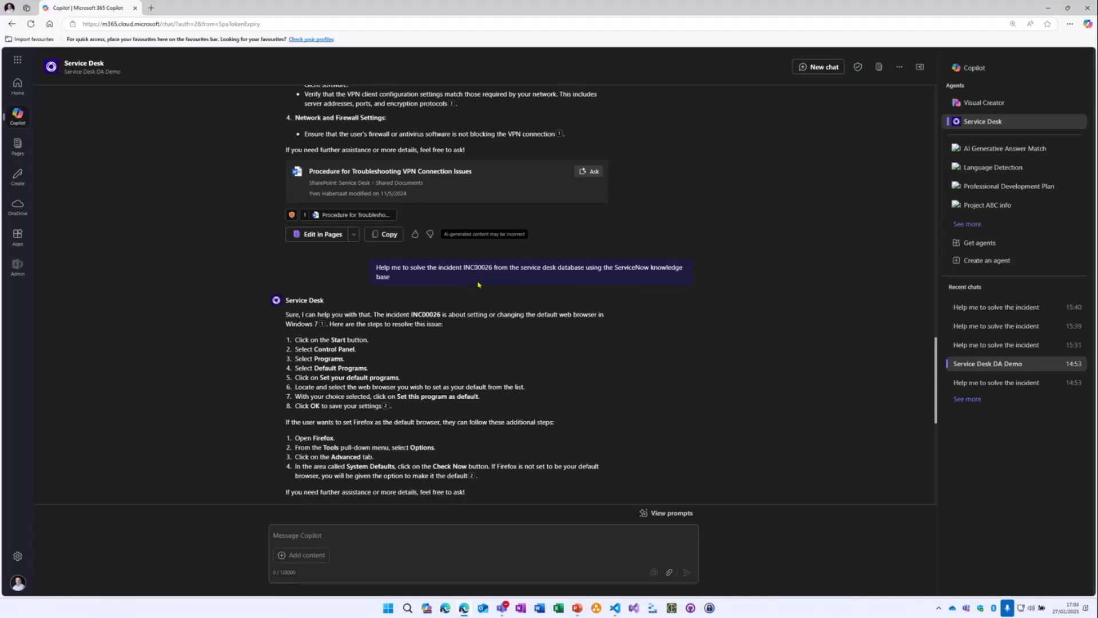
{"action": "mouse_move", "coordinate": [319, 323]}
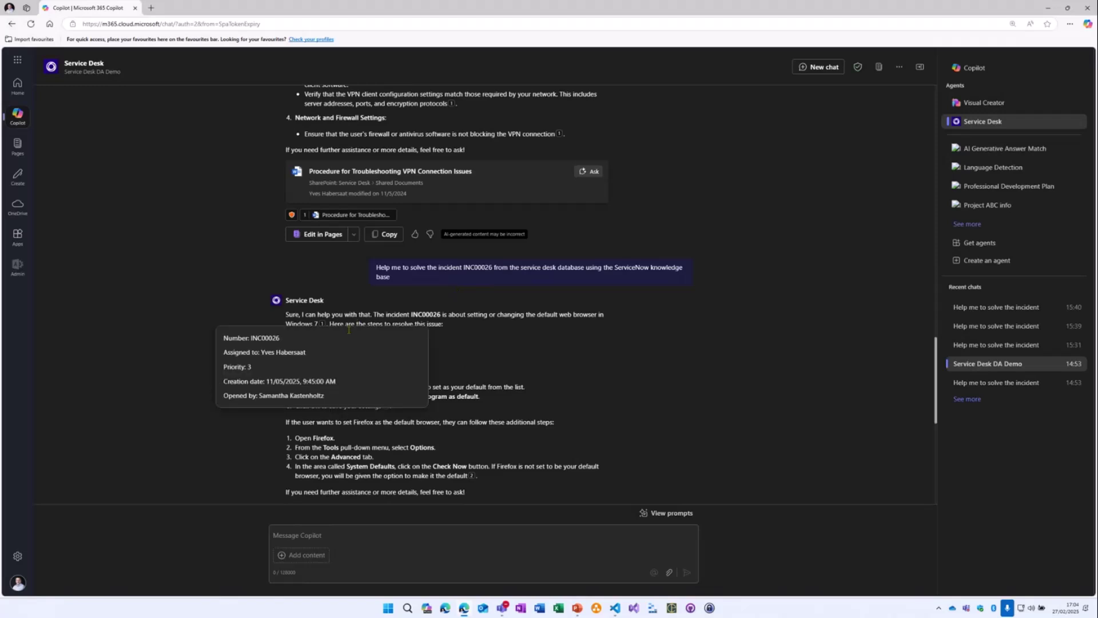
{"action": "scroll", "coordinate": [409, 329], "scroll_direction": "down", "scroll_amount": 2}
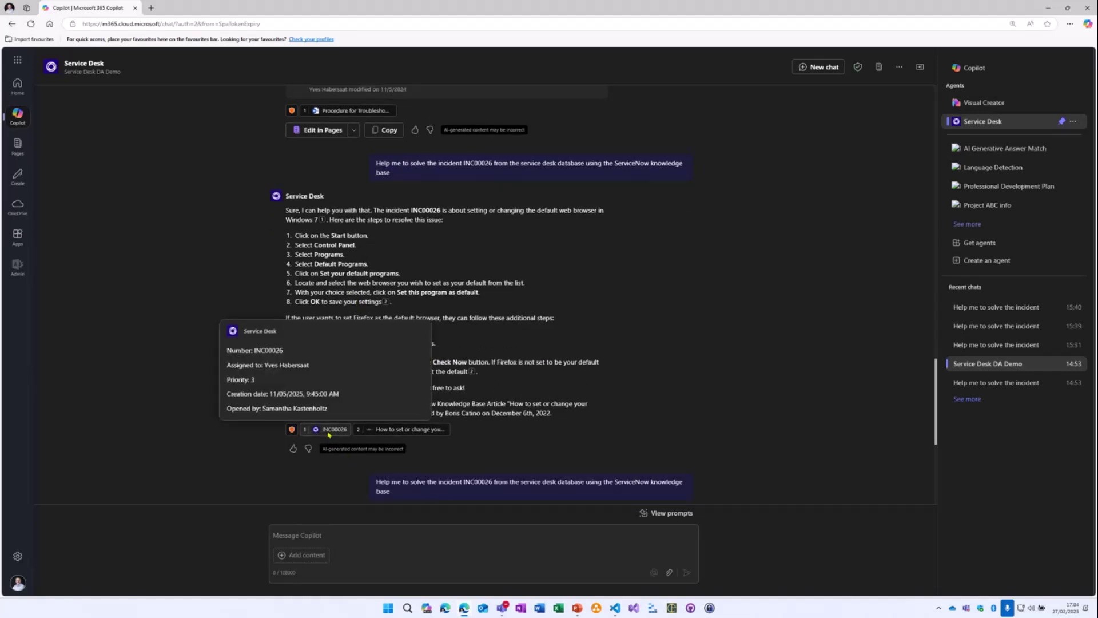
{"action": "mouse_move", "coordinate": [404, 429]}
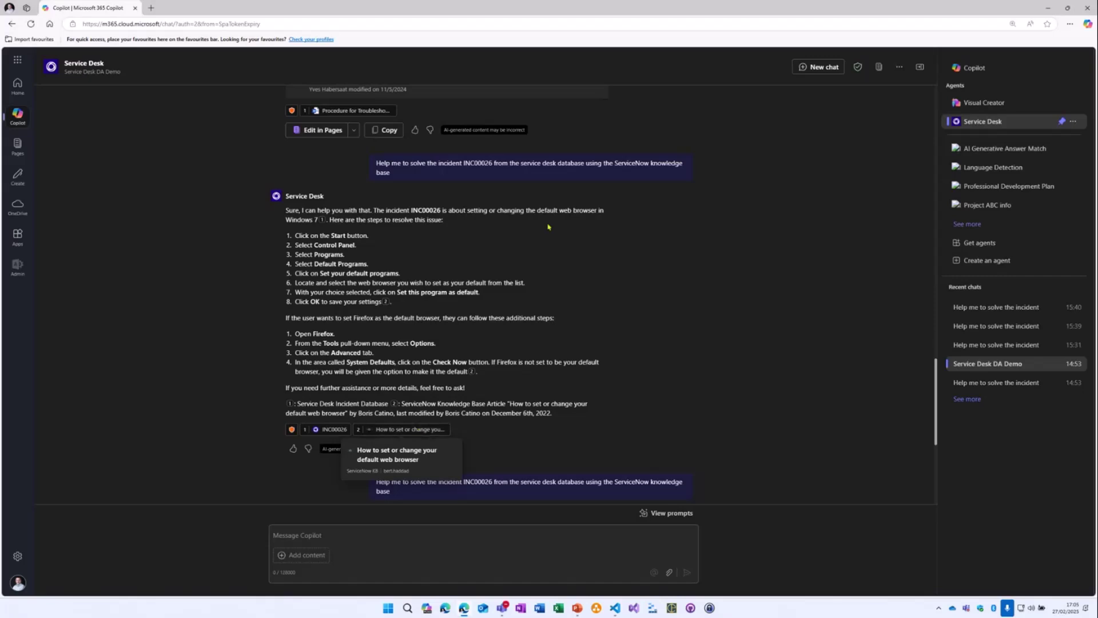
{"action": "scroll", "coordinate": [541, 251], "scroll_direction": "down", "scroll_amount": 3}
{"action": "scroll", "coordinate": [542, 275], "scroll_direction": "down", "scroll_amount": 3}
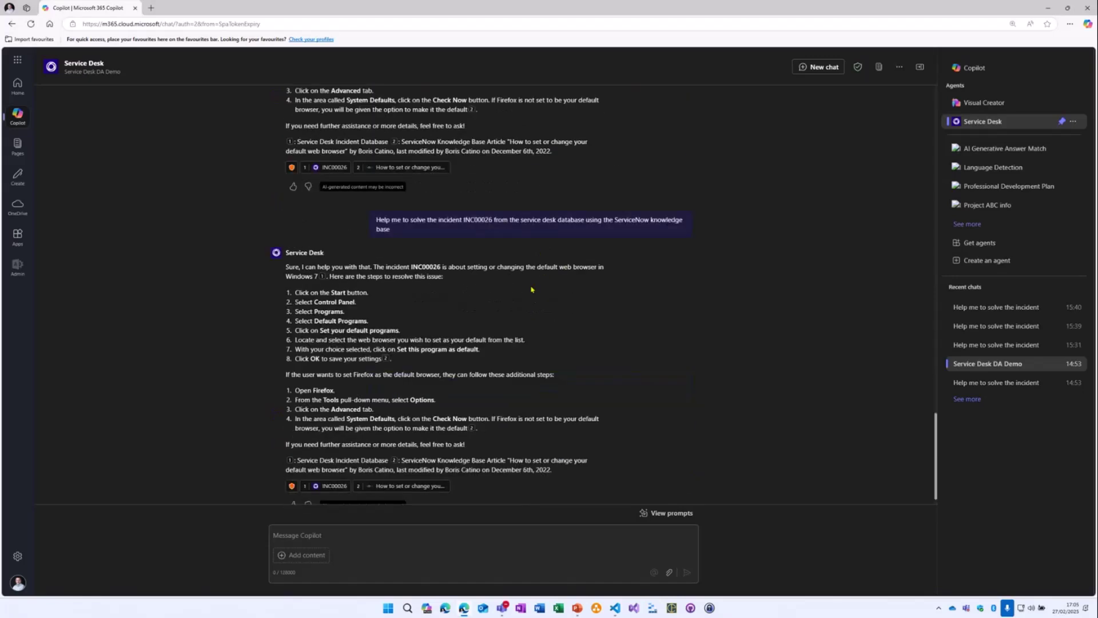
{"action": "scroll", "coordinate": [545, 293], "scroll_direction": "down", "scroll_amount": 2}
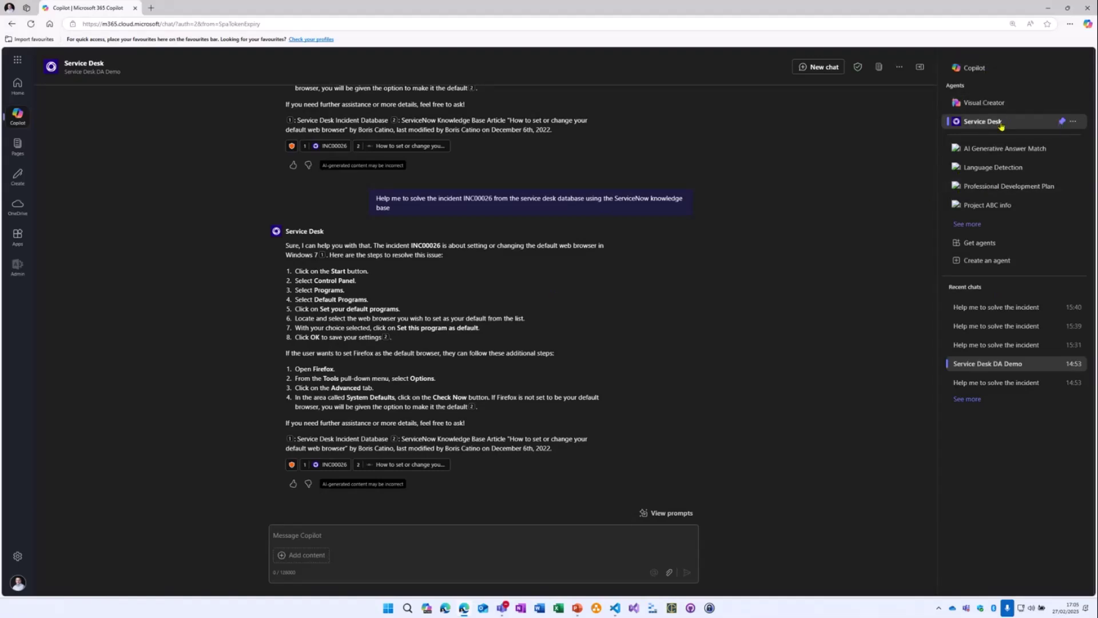
In a new Service Desk chat, turn on '-developer on' and send the INC00026 suggested prompt.
{"action": "left_click", "coordinate": [1001, 125]}
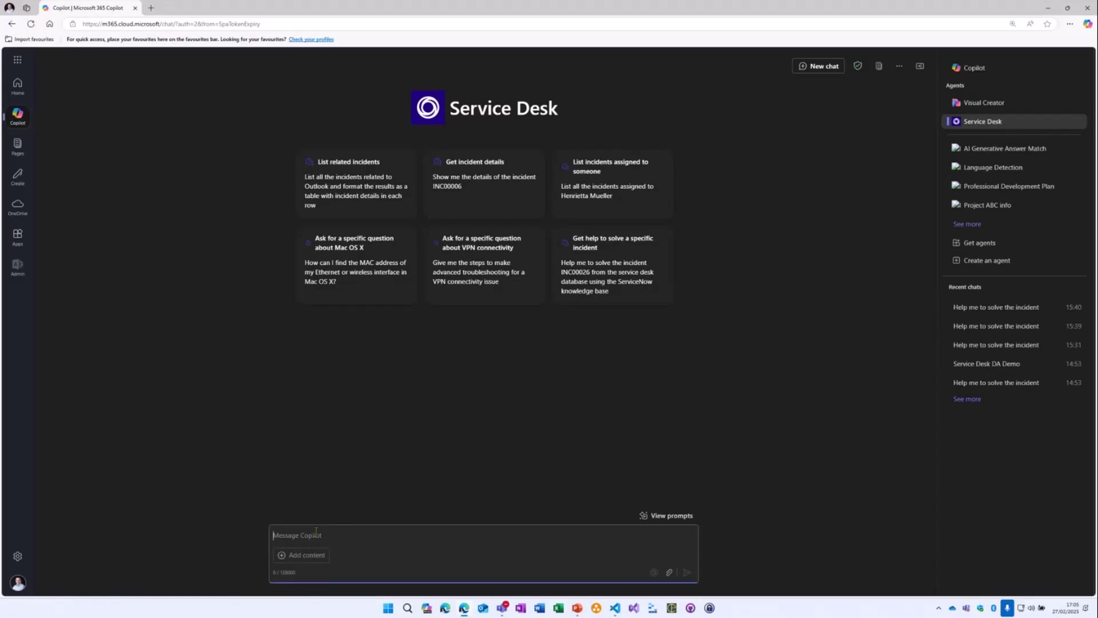
{"action": "type", "text": "-developer on"}
{"action": "key", "text": "Return"}
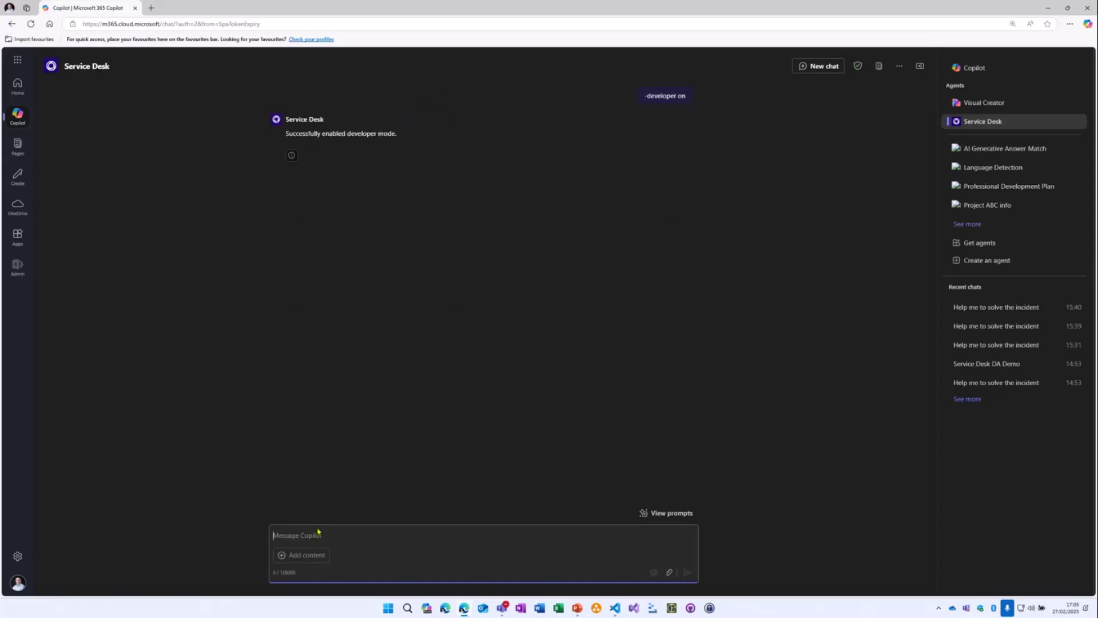
{"action": "left_click", "coordinate": [671, 512]}
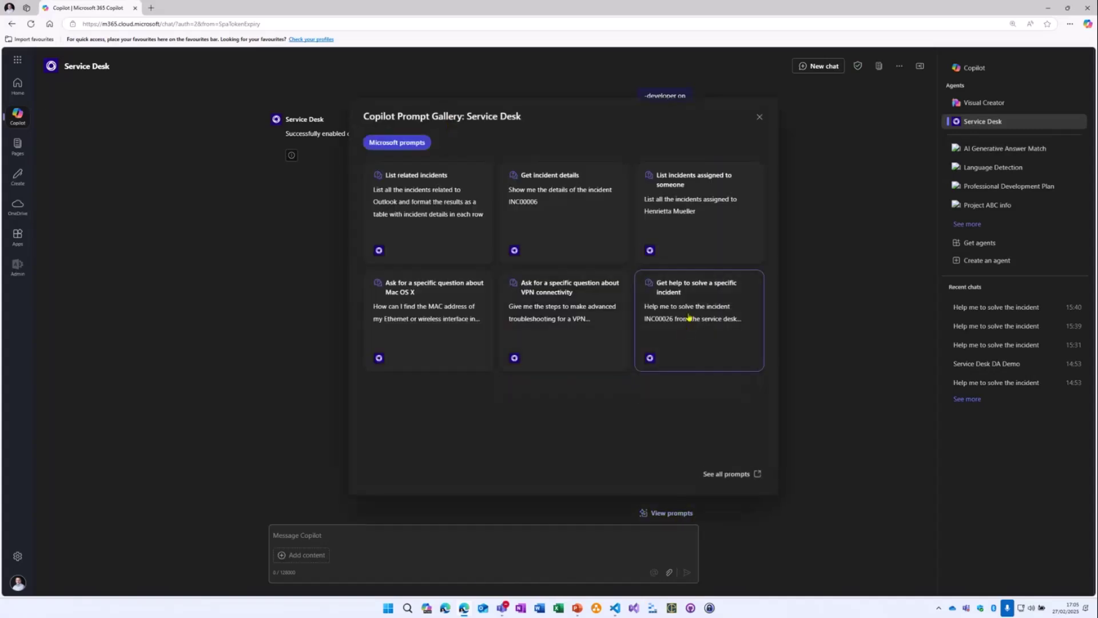
{"action": "left_click", "coordinate": [686, 318]}
{"action": "left_click", "coordinate": [687, 573]}
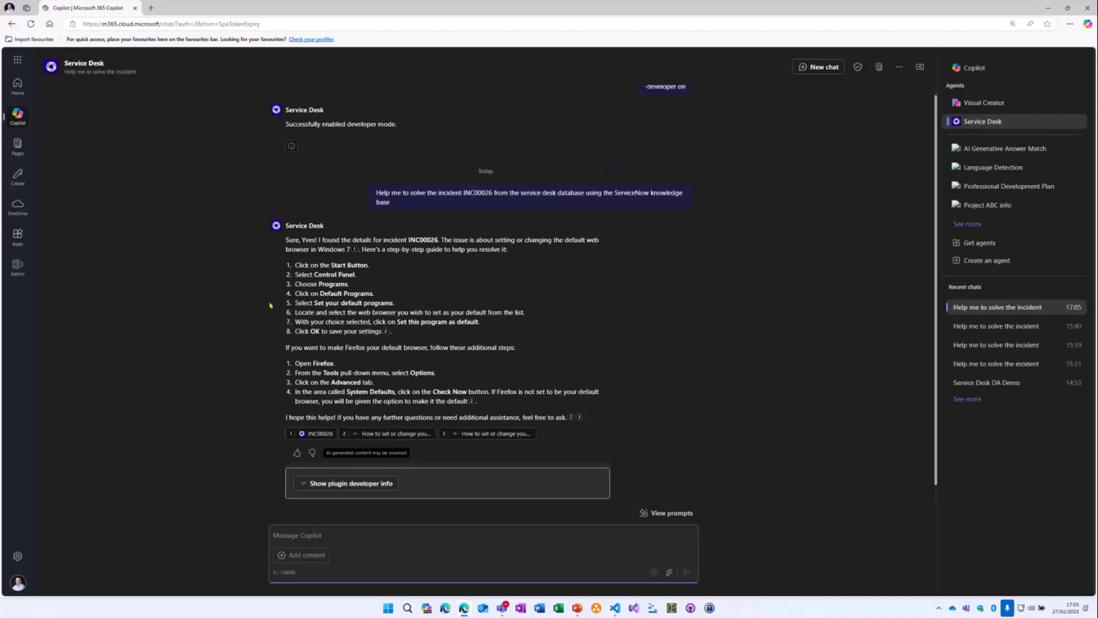
Expand the plugin developer info and its 200 OK getIncidents request and response.
{"action": "left_click", "coordinate": [327, 463]}
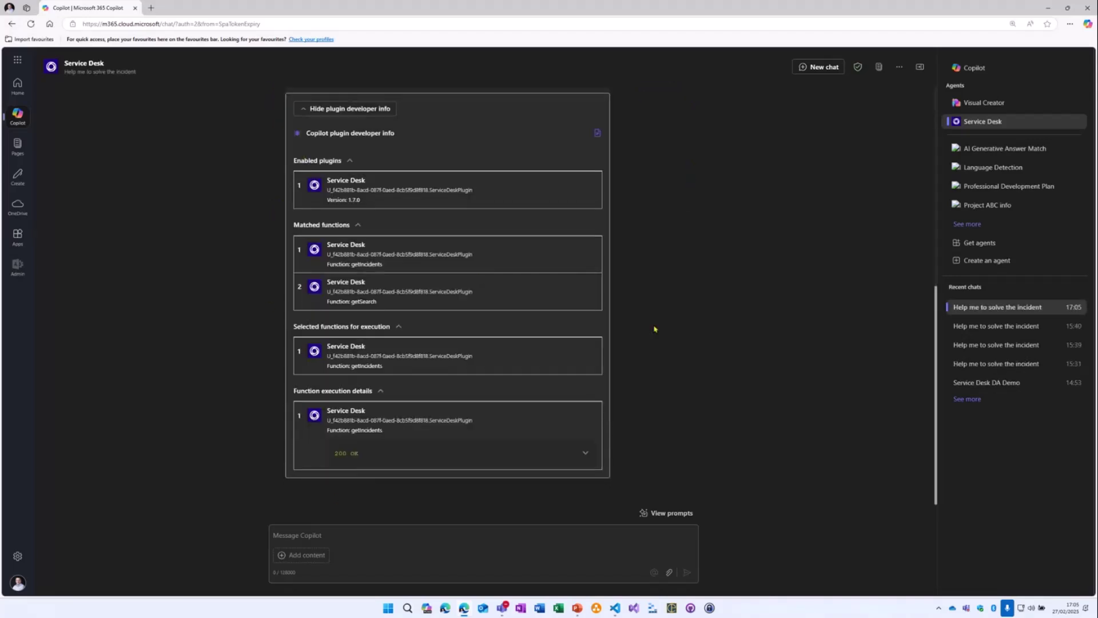
{"action": "left_click", "coordinate": [585, 452]}
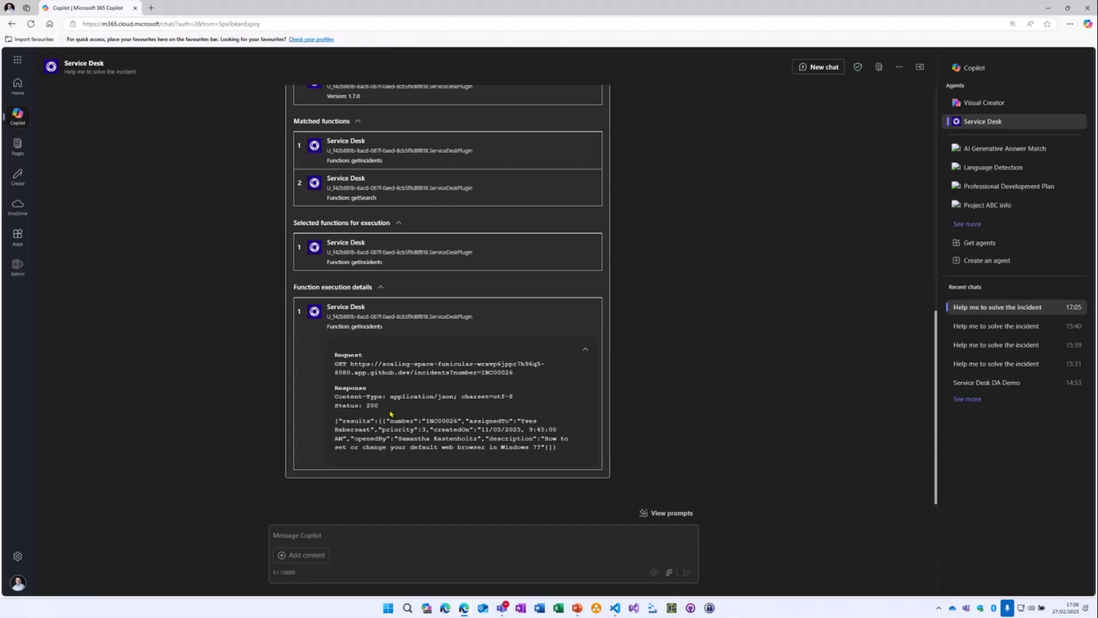
{"action": "scroll", "coordinate": [757, 332], "scroll_direction": "up", "scroll_amount": 4}
{"action": "scroll", "coordinate": [757, 332], "scroll_direction": "up", "scroll_amount": 4}
{"action": "scroll", "coordinate": [760, 332], "scroll_direction": "up", "scroll_amount": 4}
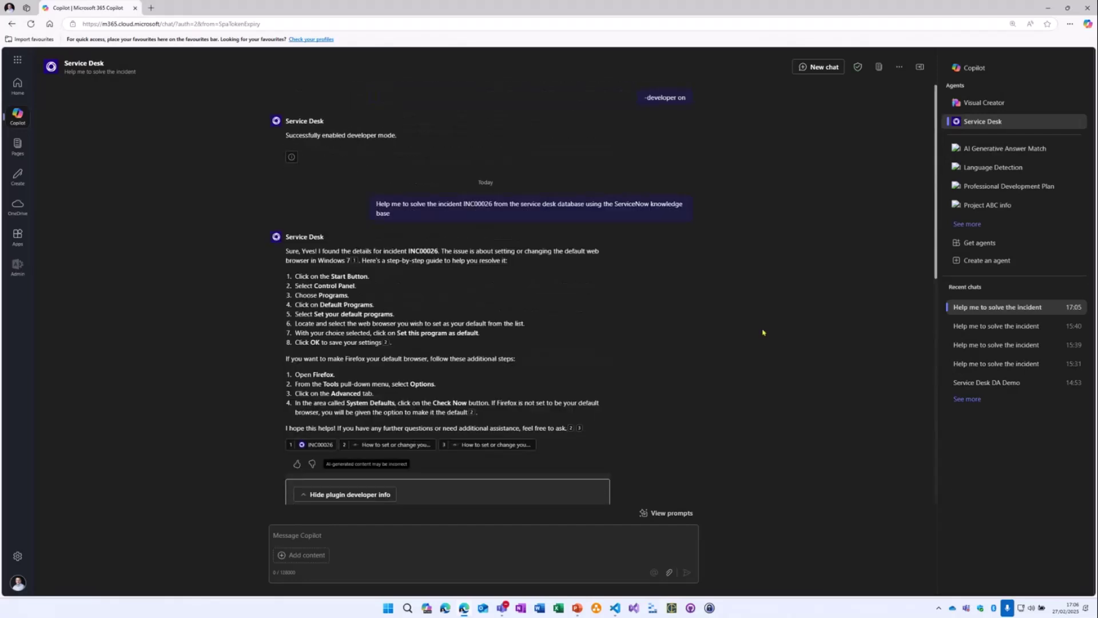